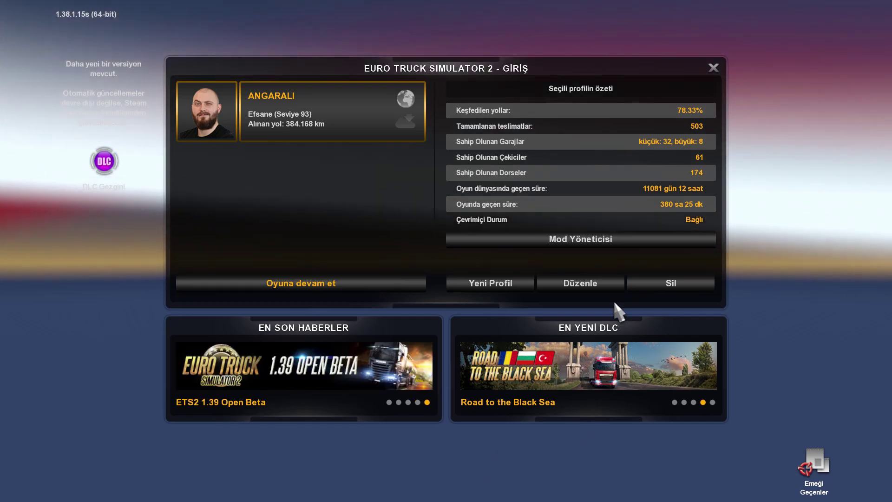
- Edit the selected profile to stop using Steam Cloud, accept the local-profile warning and apply the profile changes
left_click(575, 284)
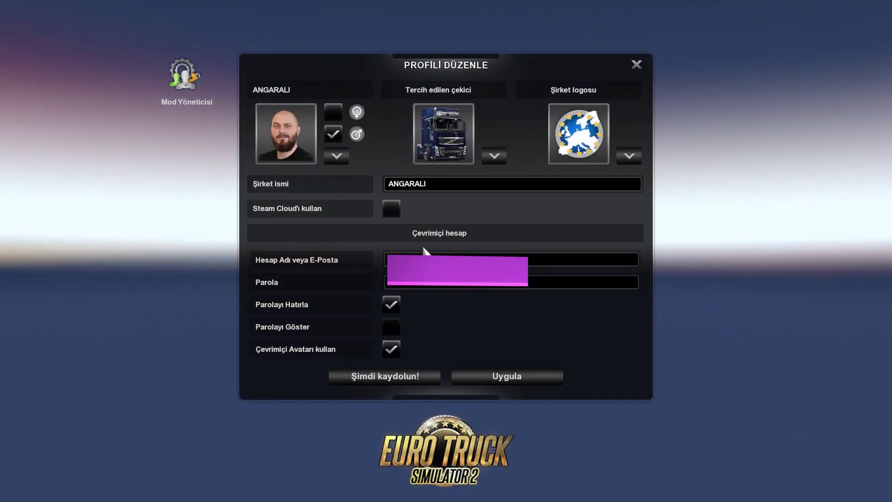
left_click(389, 208)
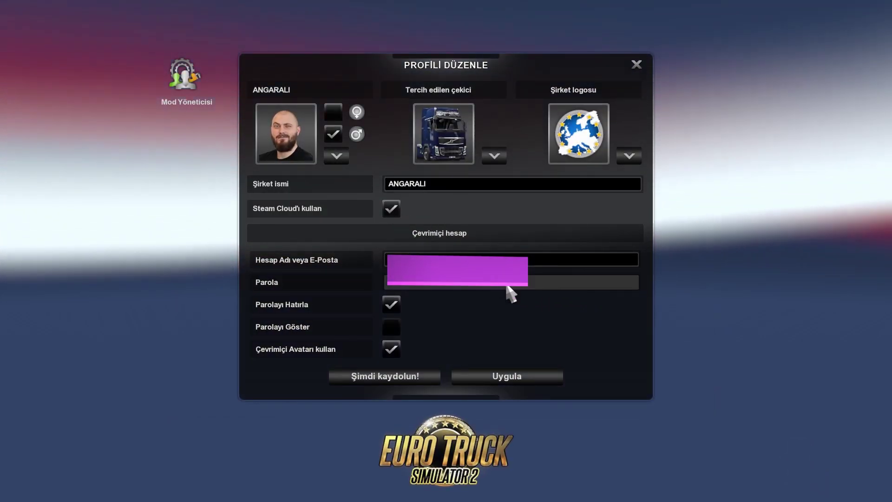
left_click(437, 286)
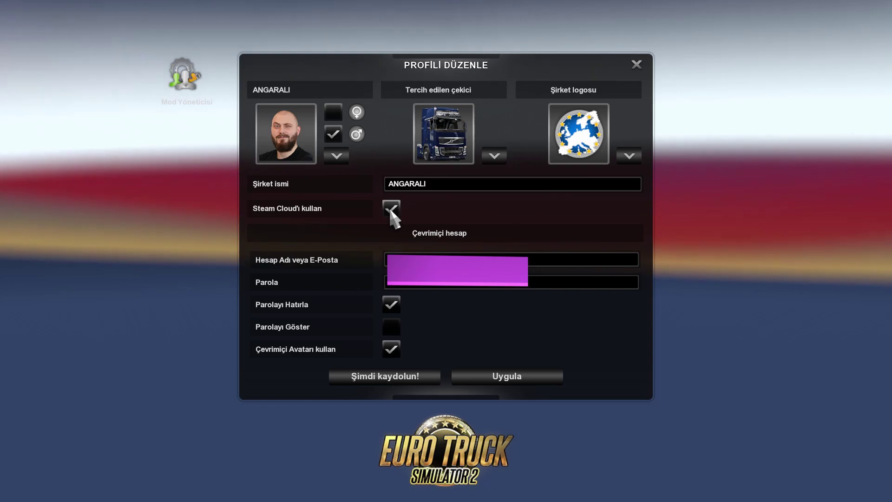
left_click(391, 209)
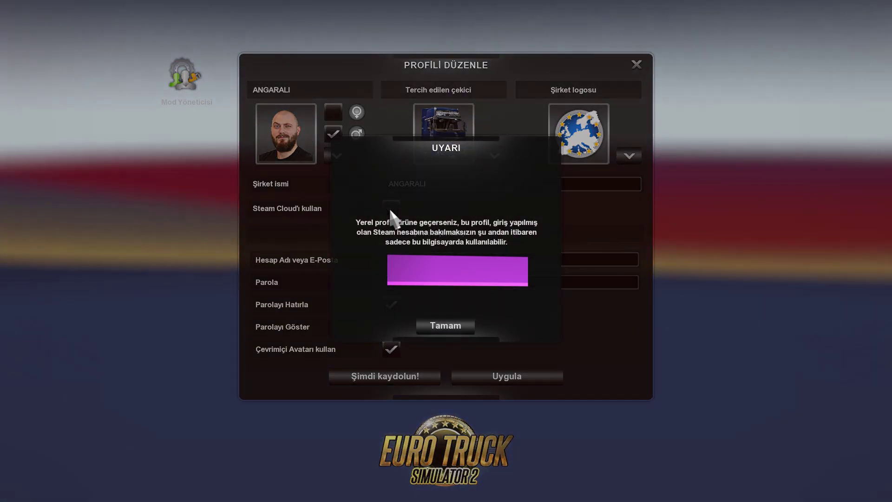
left_click(459, 331)
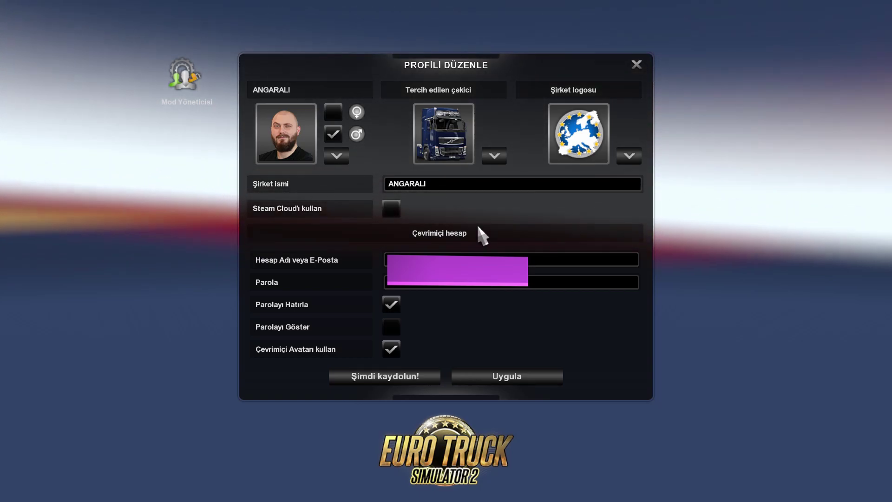
left_click(527, 370)
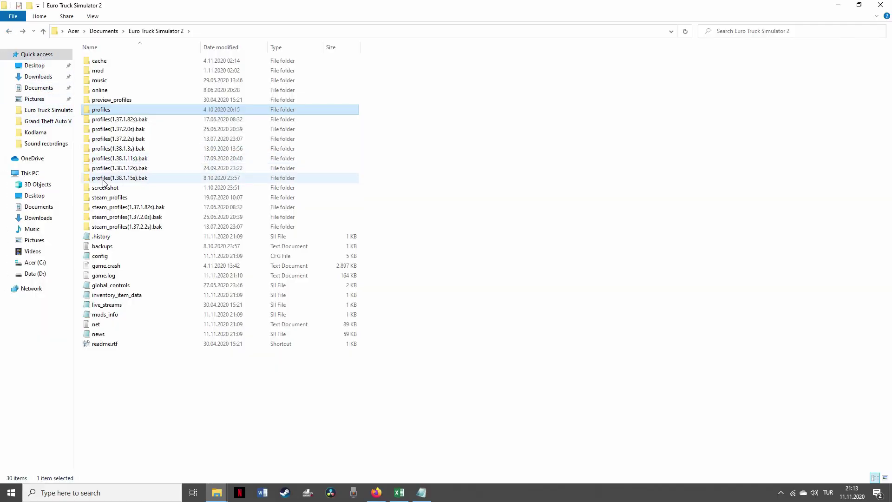
- Open the config file from the Euro Truck Simulator 2 documents folder and select uset g_console in the MOTOR_KODLARI notes
double_click(112, 260)
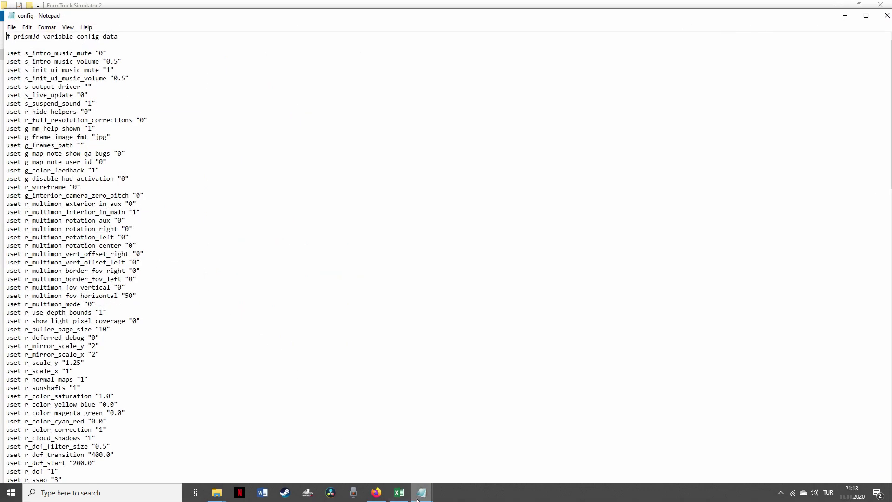
left_click(436, 456)
left_click(422, 492)
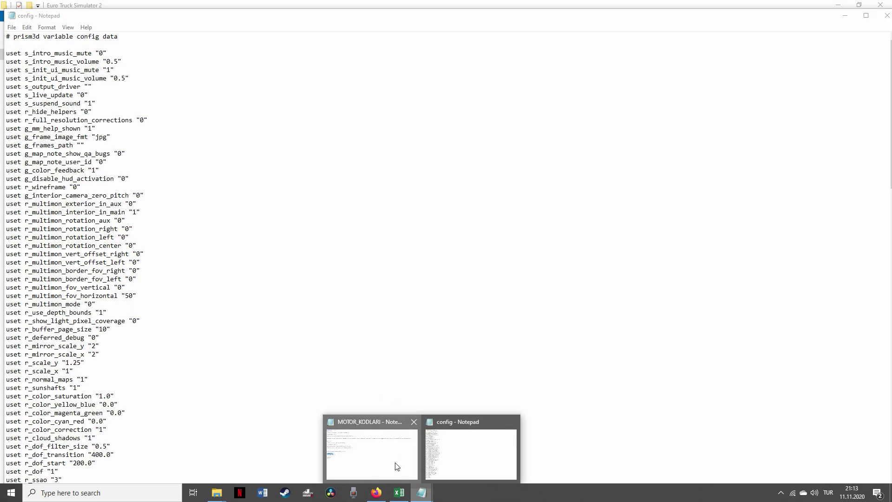
left_click(397, 466)
left_click(41, 263)
left_click(18, 260)
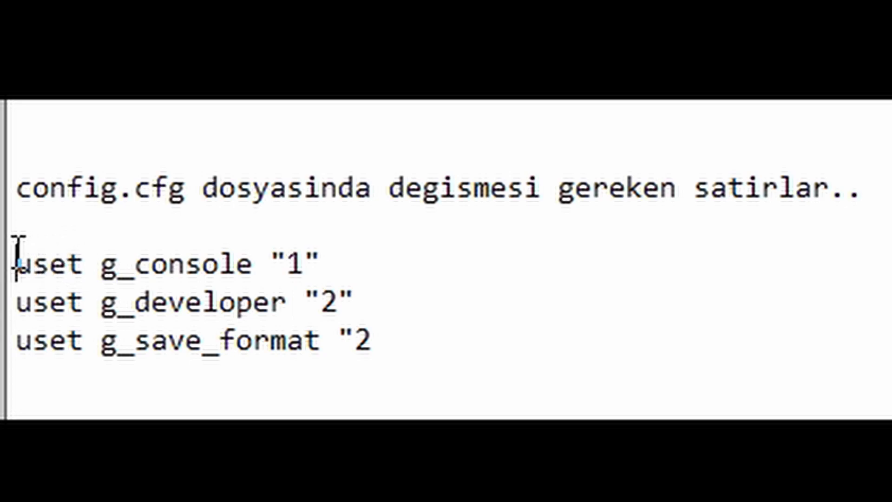
left_click_drag(18, 258, 262, 263)
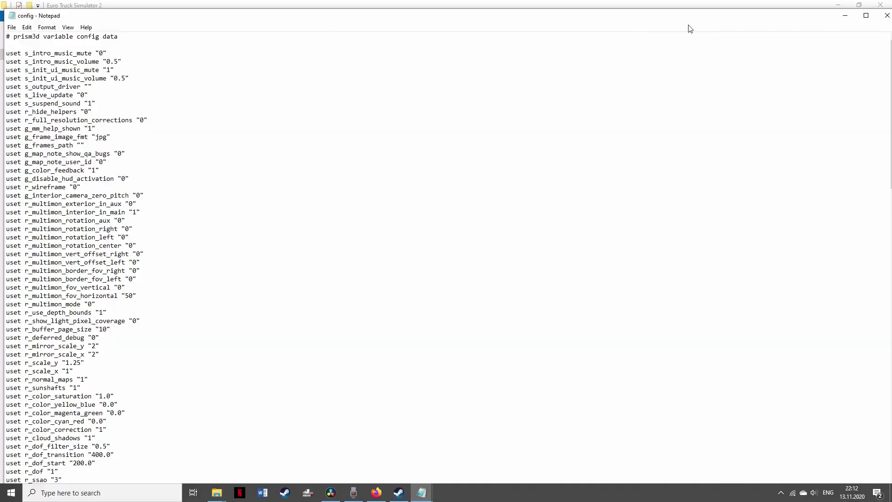
- Find the "uset g_console" line in the maximized config file and select its value for checking
left_click(864, 21)
left_click(468, 170)
key("ctrl+f")
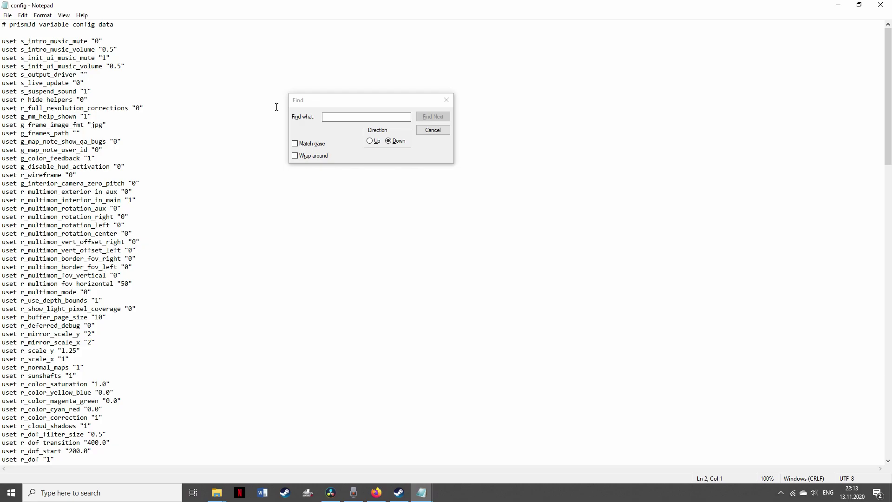
left_click_drag(333, 103, 278, 62)
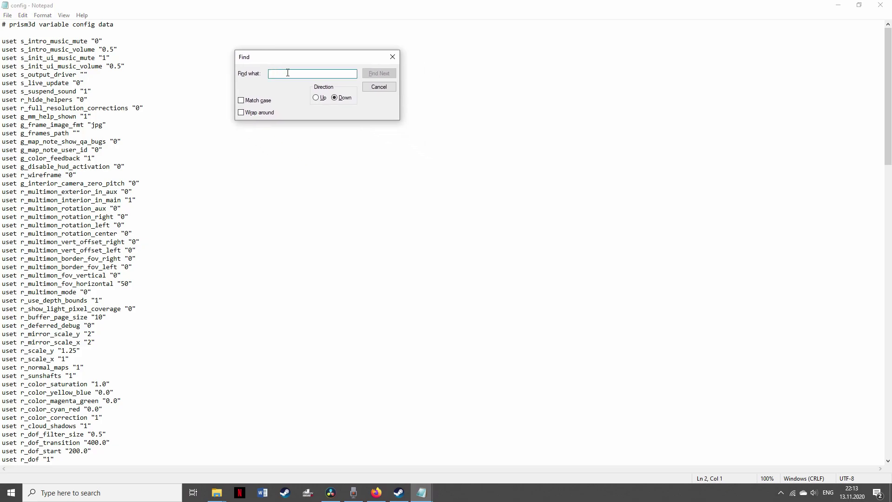
type("uset g_console")
left_click(381, 74)
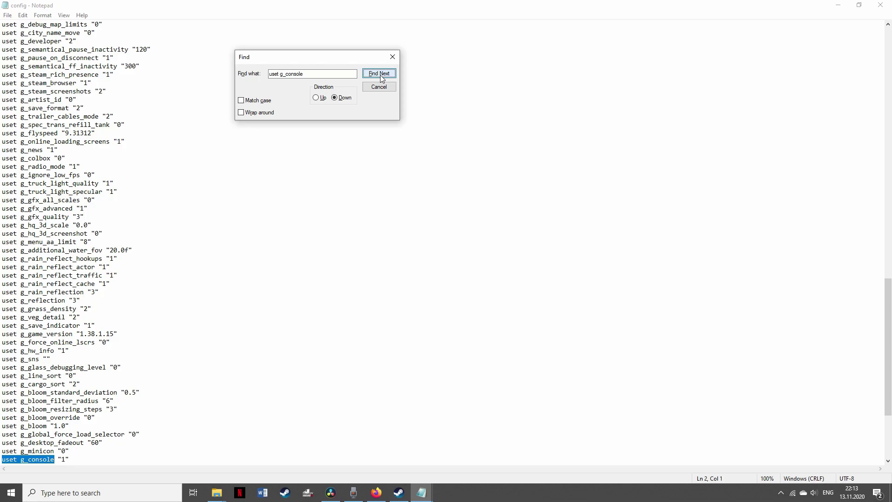
scroll(189, 301, "down", 5)
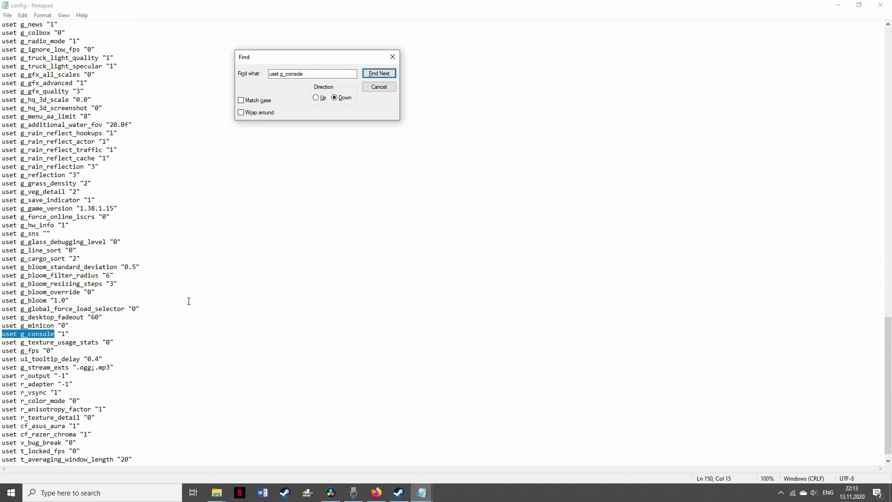
double_click(63, 333)
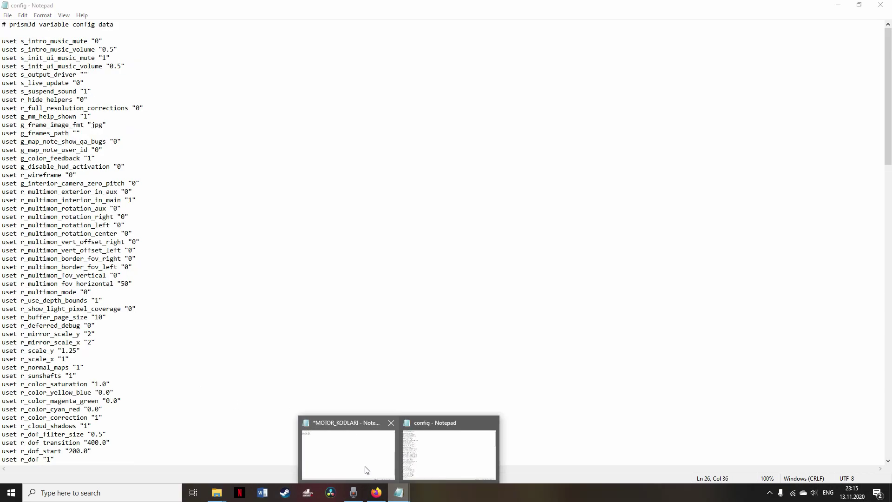
- Copy the setting name "uset g_developer" from the MOTOR_KODLARI notes and return to the config file
left_click(365, 469)
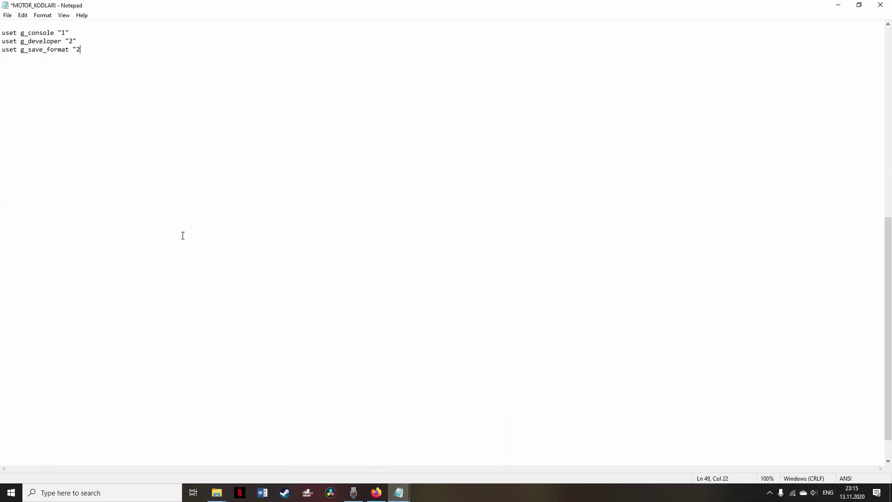
left_click_drag(3, 44, 62, 41)
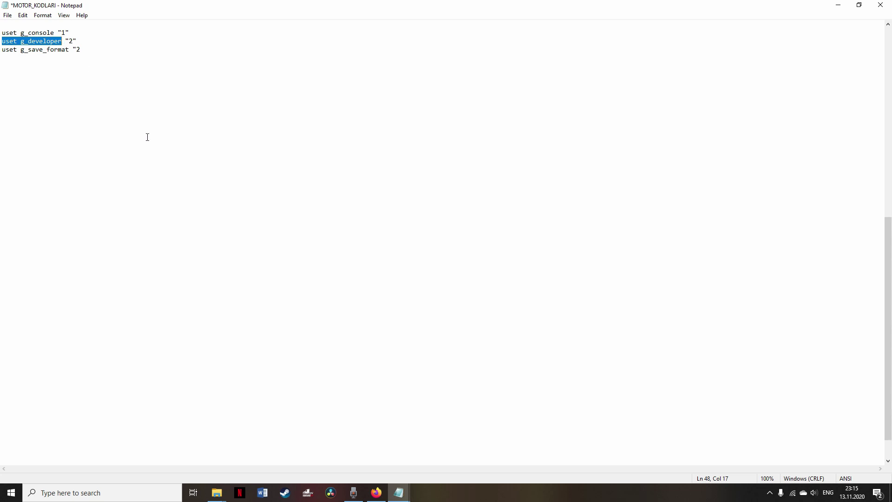
mouse_move(399, 493)
left_click(418, 460)
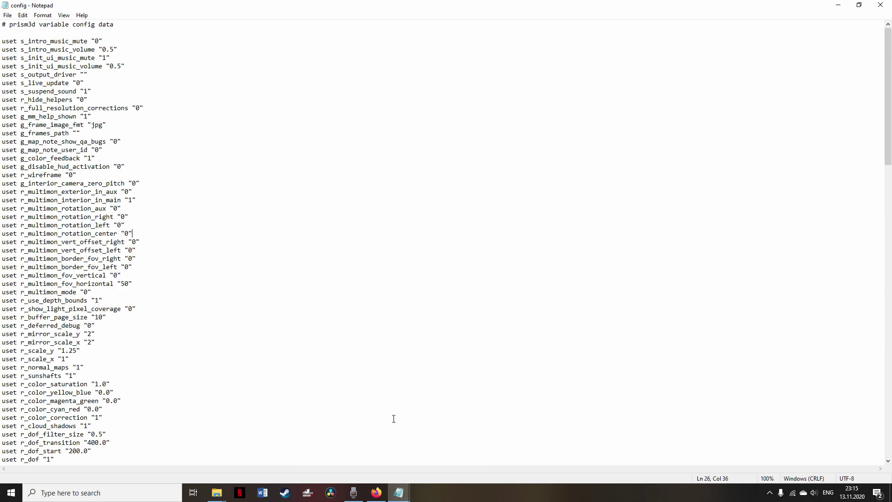
- Find the "uset g_developer" line in the config file and check its value
left_click(31, 40)
key("ctrl+f")
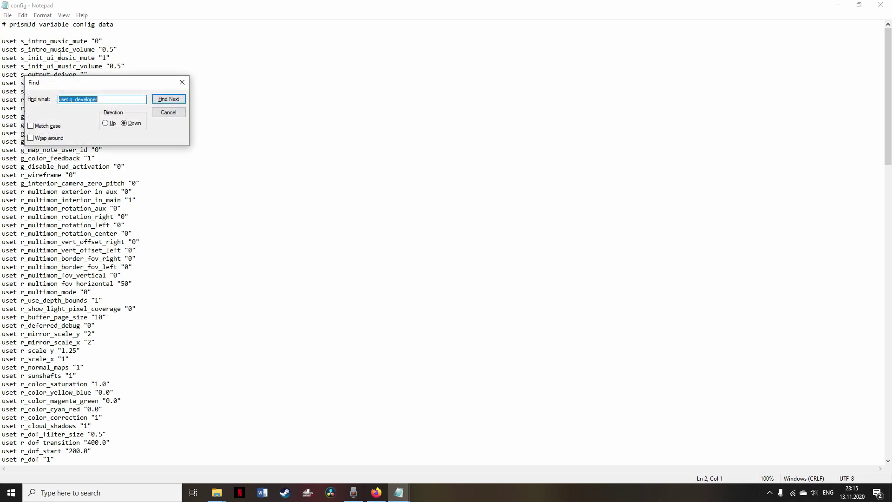
left_click(113, 99)
left_click_drag(111, 82, 342, 62)
left_click(410, 79)
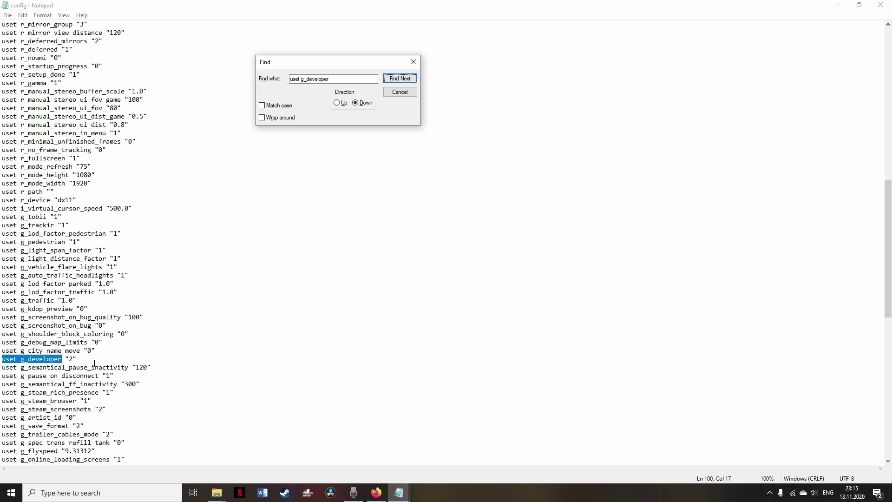
double_click(70, 359)
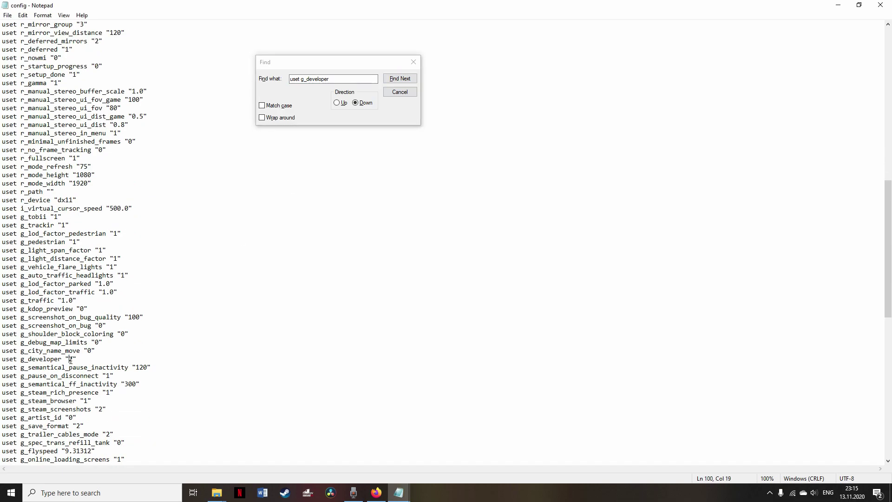
left_click(208, 311)
- Copy the setting name "uset g_save_format" from the MOTOR_KODLARI notes and return to the config file
mouse_move(399, 492)
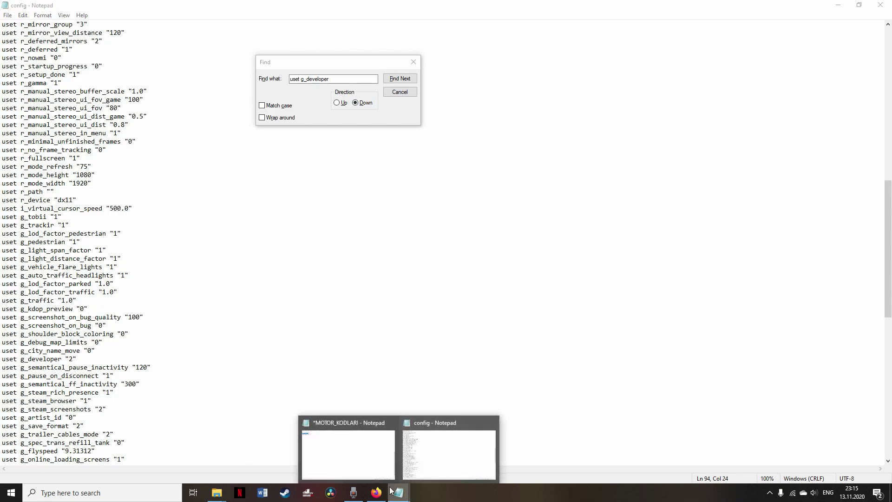
left_click(364, 472)
left_click_drag(1, 52, 69, 50)
key("ctrl+c")
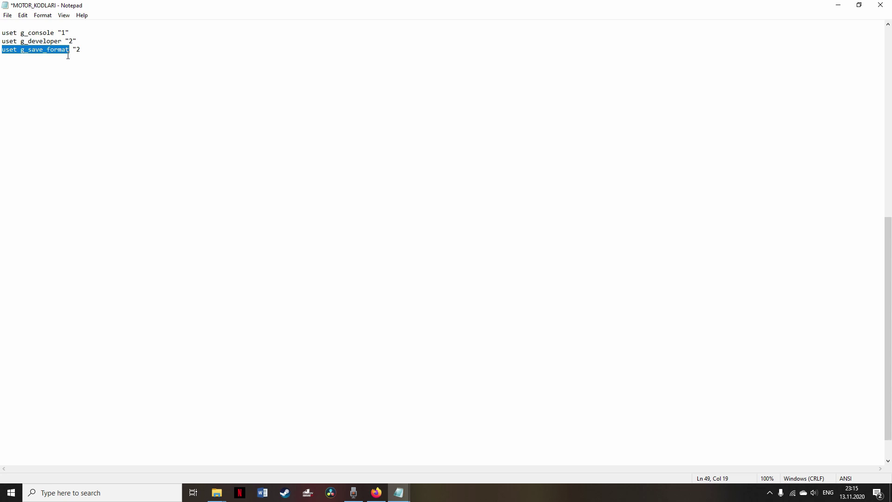
mouse_move(399, 492)
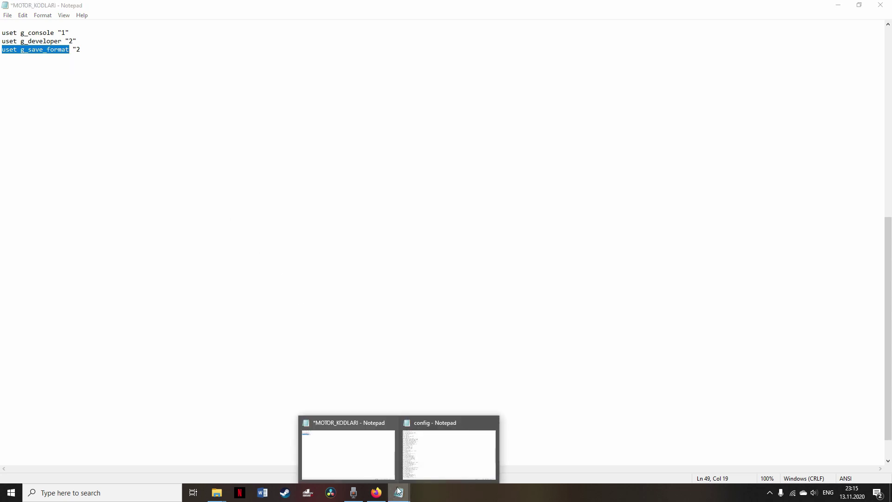
left_click(427, 465)
- Find the "uset g_save_format" line in the config file and check its value
left_click_drag(343, 79, 289, 80)
key("ctrl+v")
left_click(414, 78)
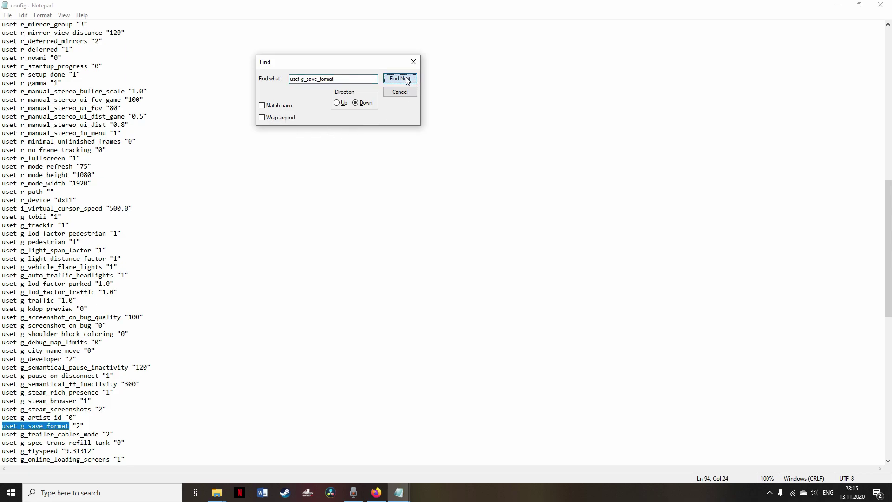
scroll(213, 360, "down", 2)
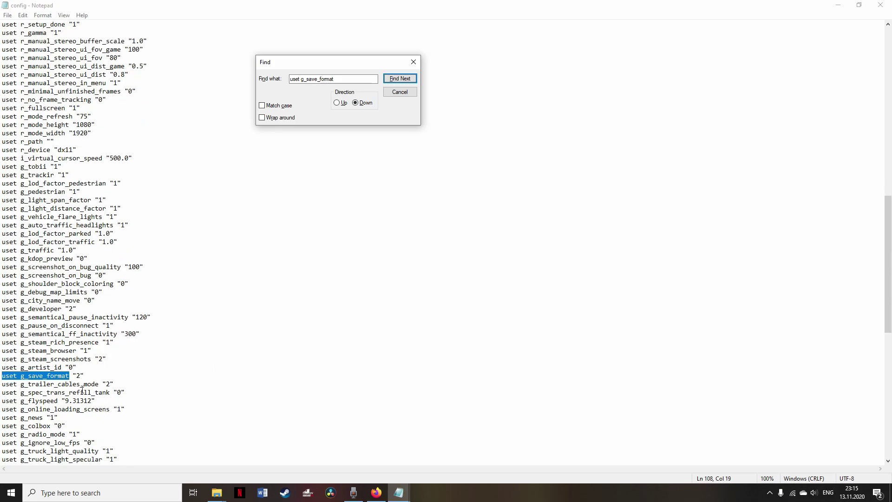
left_click(78, 375)
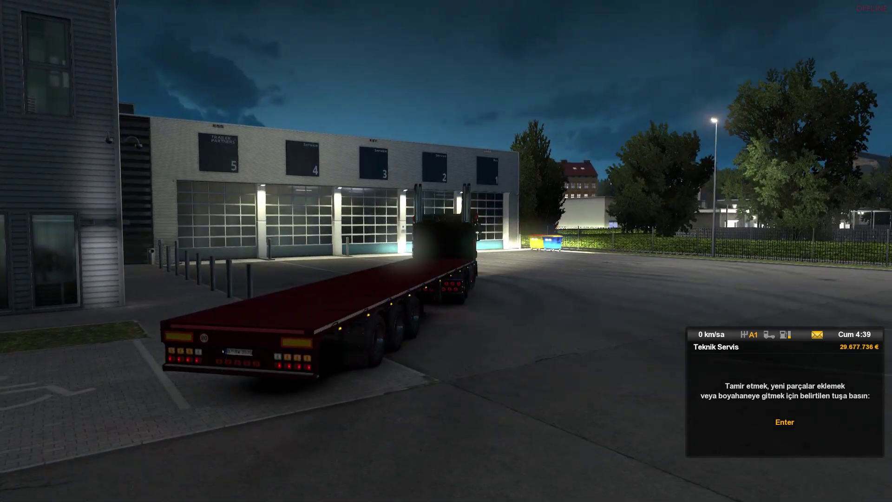
- Enter the service shop's trailer configurator in Euro Truck Simulator 2 and review the connection type, body and chassis options
key("Return")
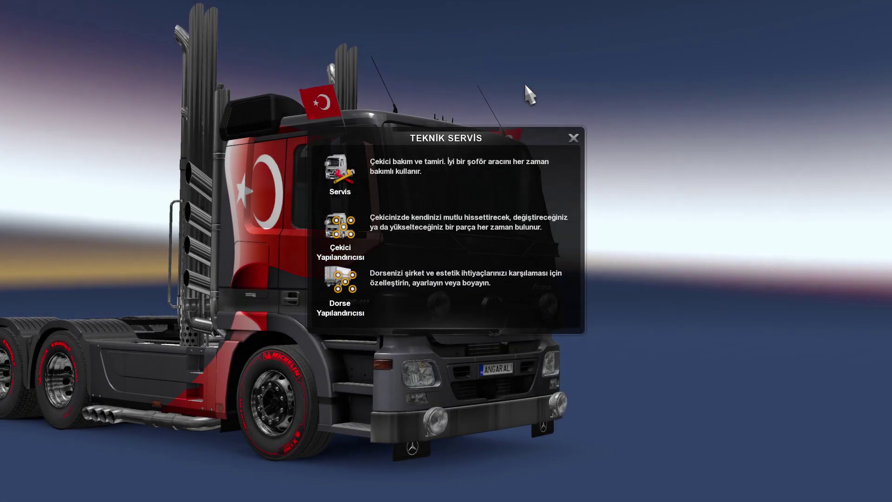
left_click(369, 223)
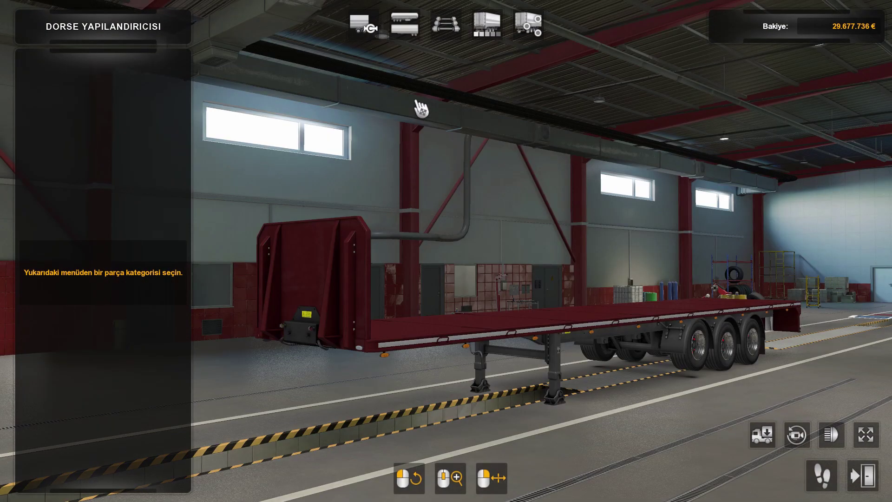
left_click(366, 27)
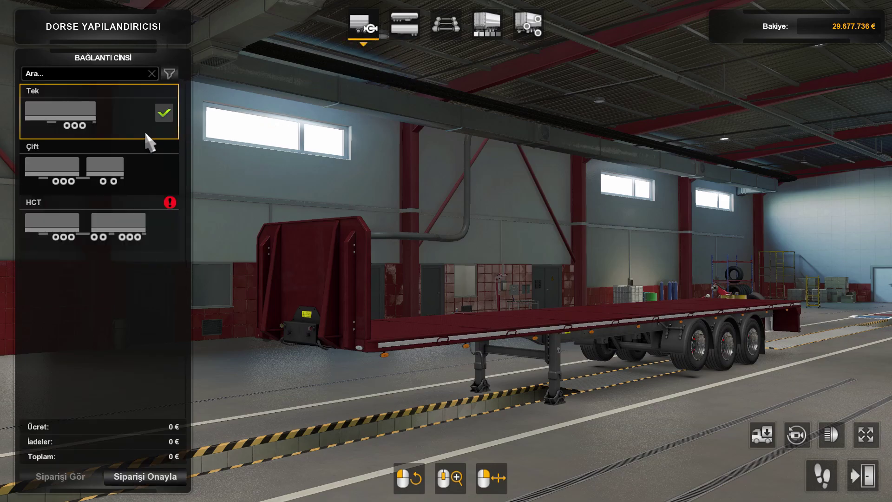
left_click(403, 27)
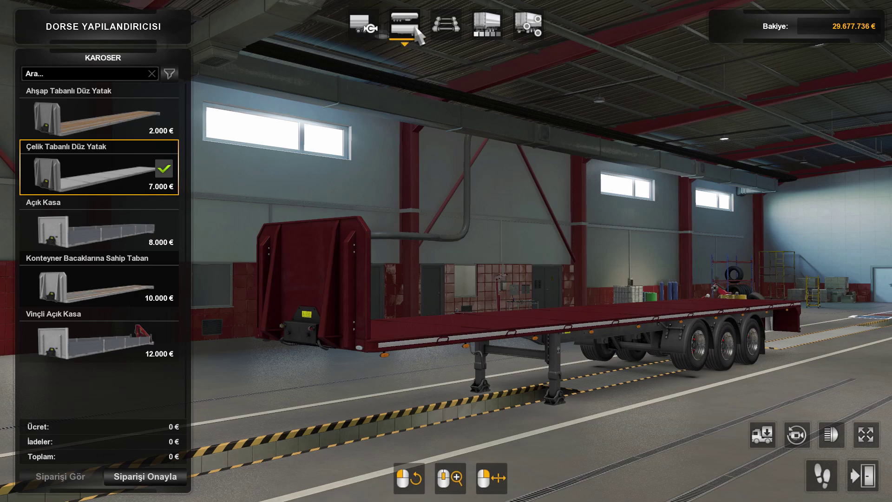
left_click(439, 29)
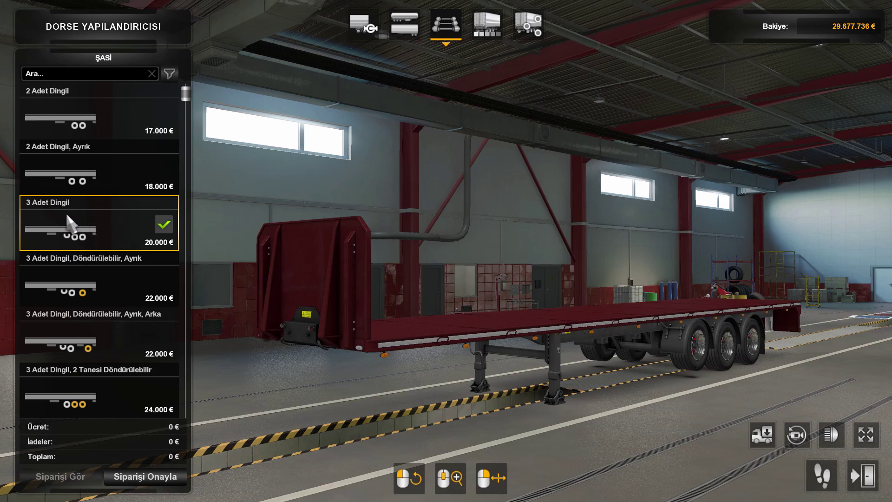
- Adjust the shades of the trailer's custom metallic paint (Özel Metalik Renk), setting the first colour to HSV 360, 62, 23
left_click(500, 34)
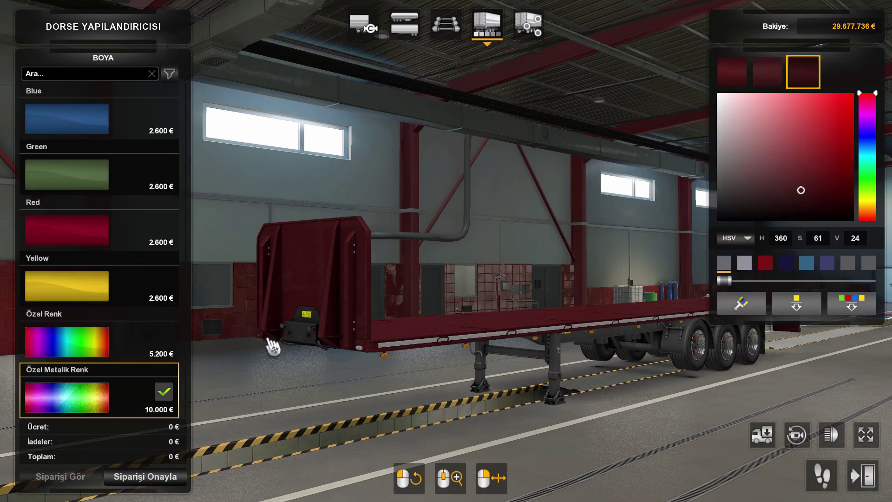
left_click_drag(766, 156, 788, 139)
left_click(768, 72)
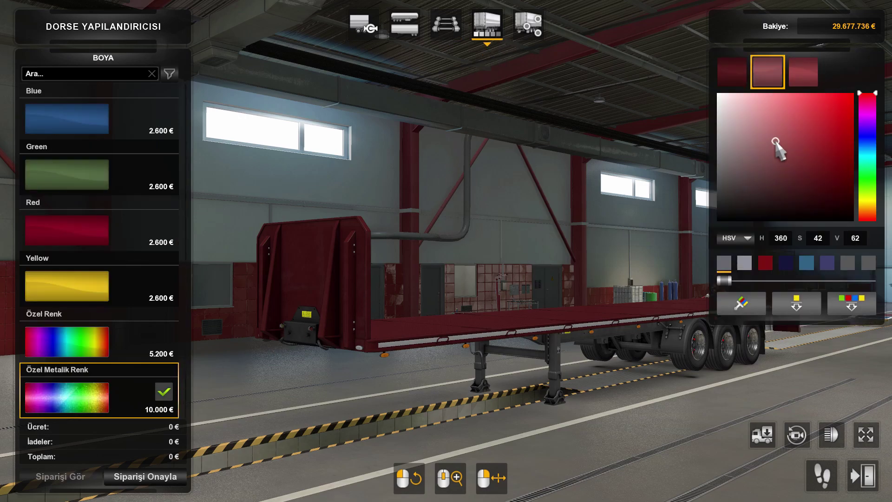
left_click(733, 75)
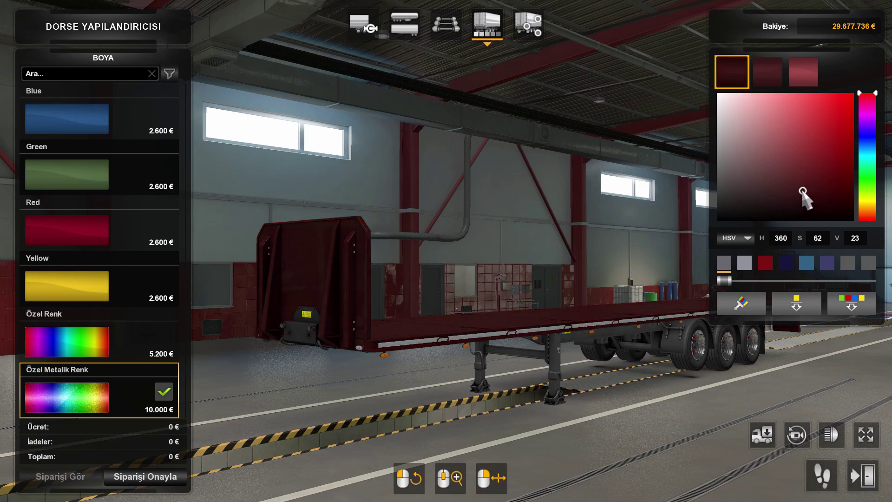
- Examine the accessory points on the trailer and the tyre and rim options for its rear wheels
left_click(529, 35)
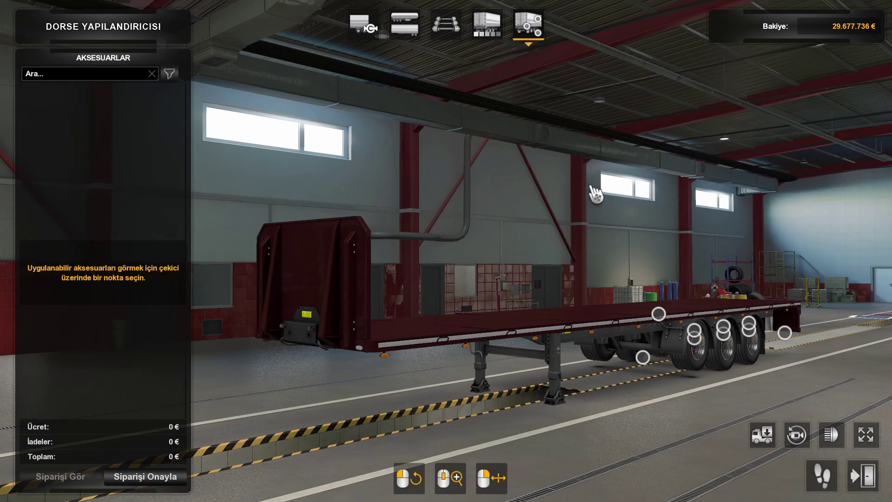
left_click_drag(618, 236, 186, 304)
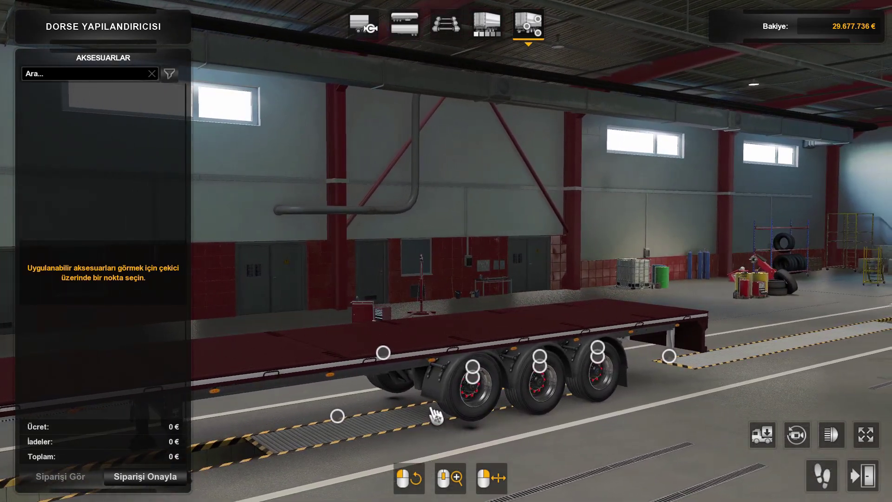
left_click(463, 362)
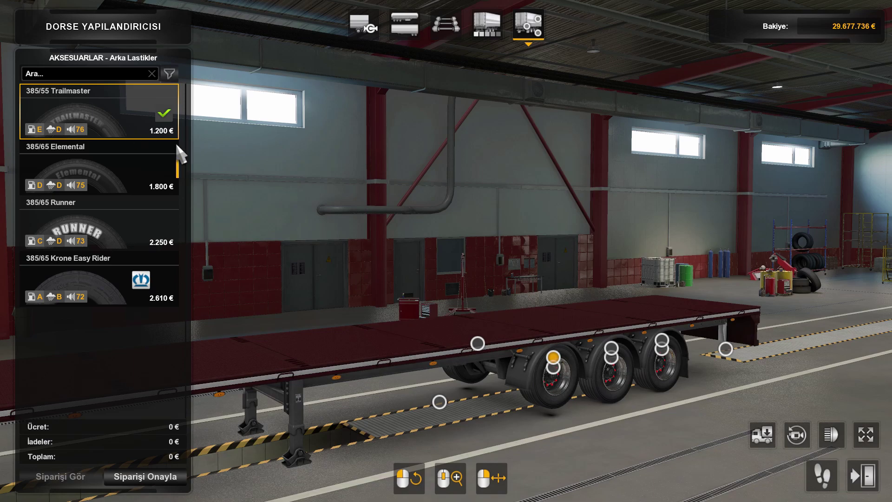
left_click(553, 368)
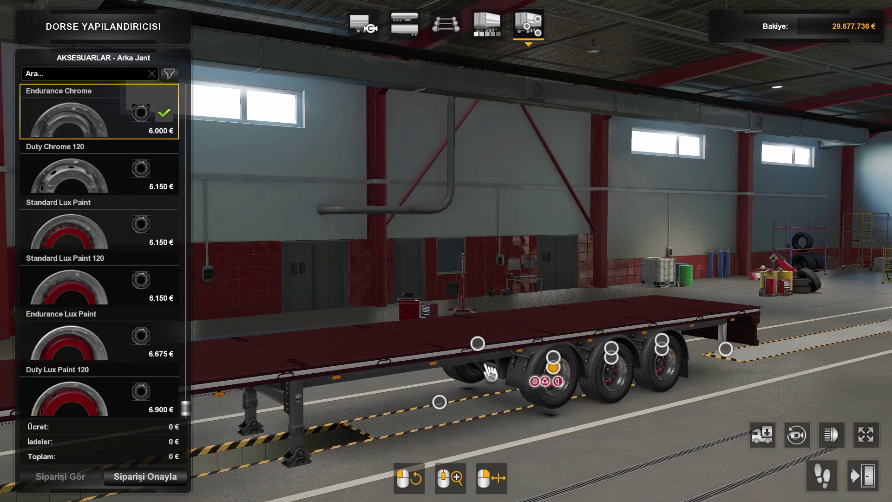
scroll(113, 203, "up", 2)
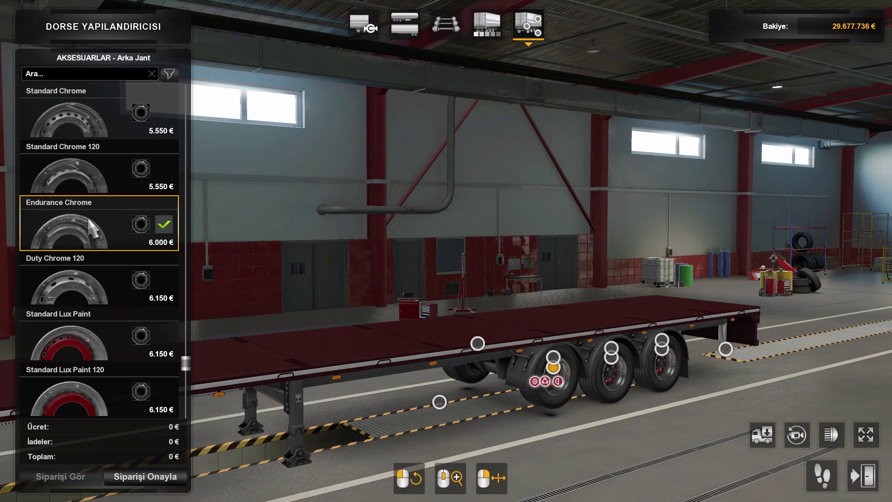
- Examine the wheel nut, hub and hub cover options for the trailer's rear wheel
left_click(545, 381)
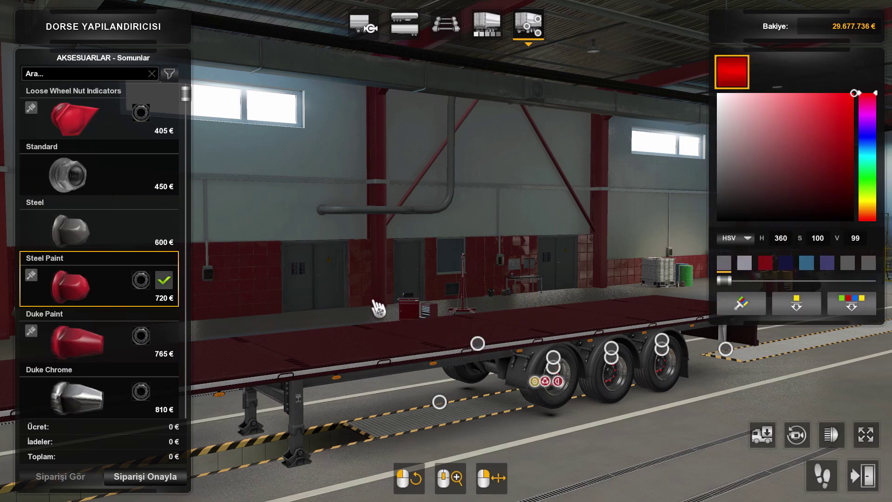
left_click(534, 381)
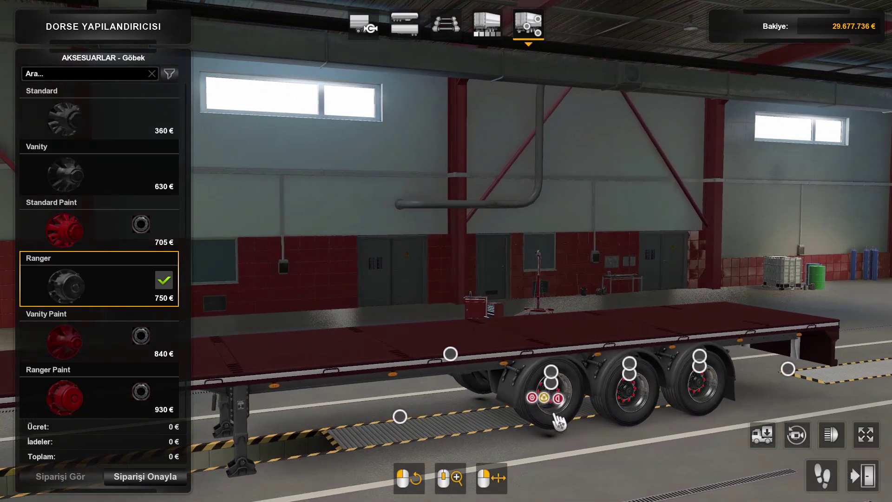
left_click(557, 397)
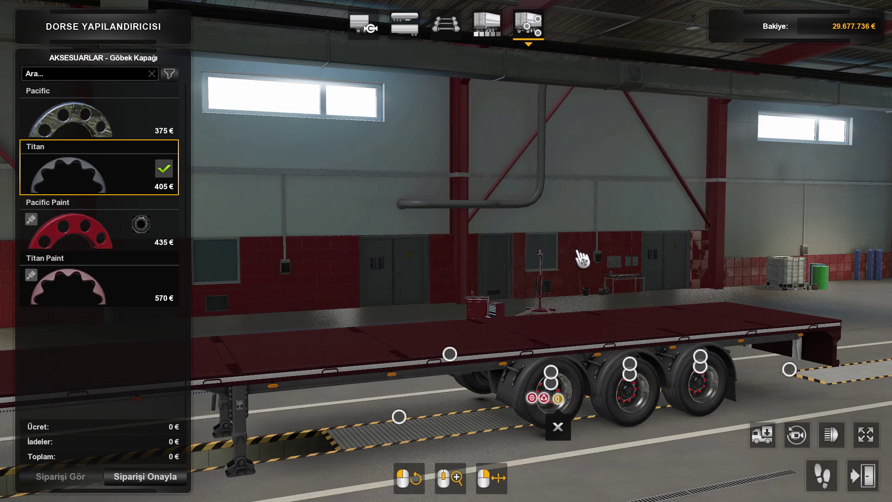
- Check the rear bumper options, and confirm the trailer order to leave the service shop
left_click(789, 369)
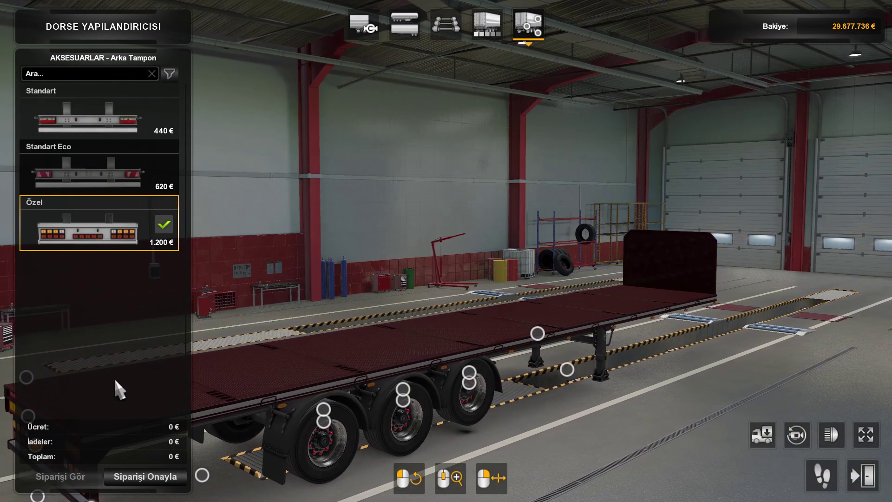
left_click(165, 476)
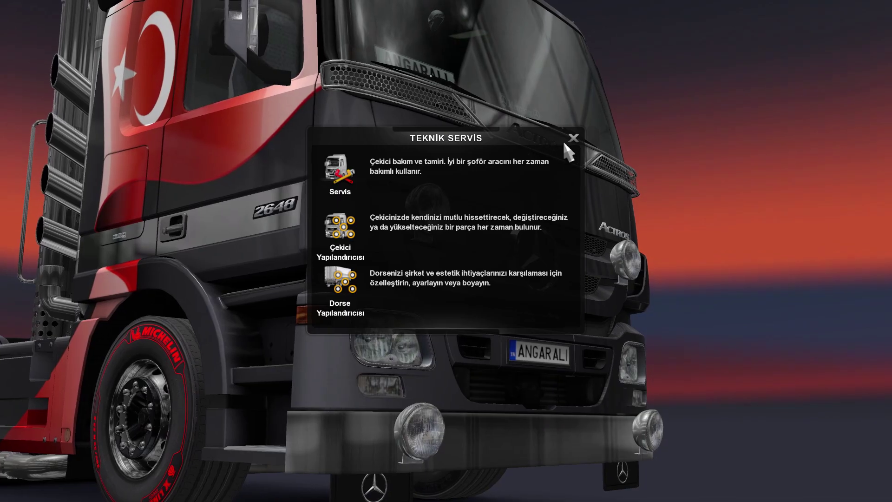
left_click(573, 138)
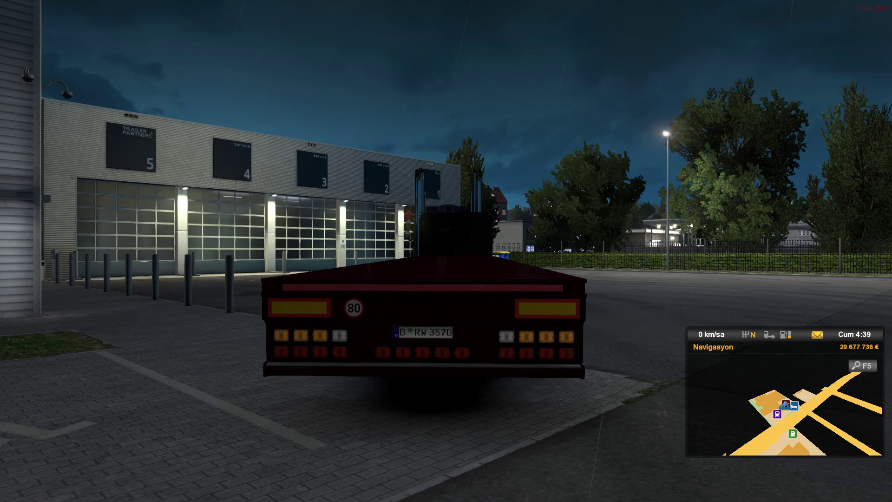
- Save the current game progress over the existing save named 15
key("Escape")
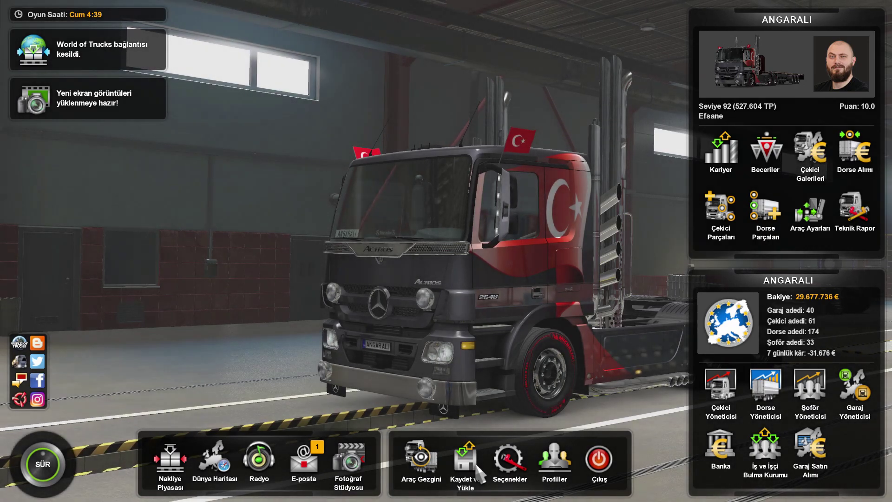
left_click(465, 459)
left_click(342, 214)
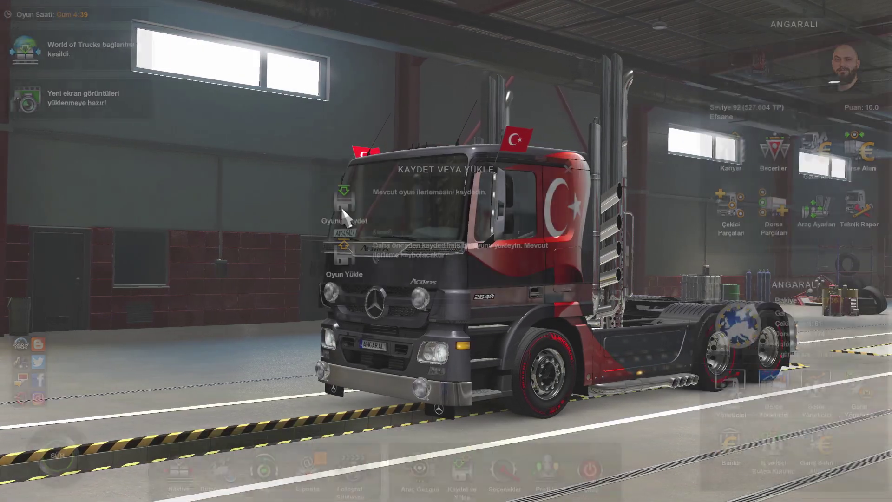
left_click(424, 167)
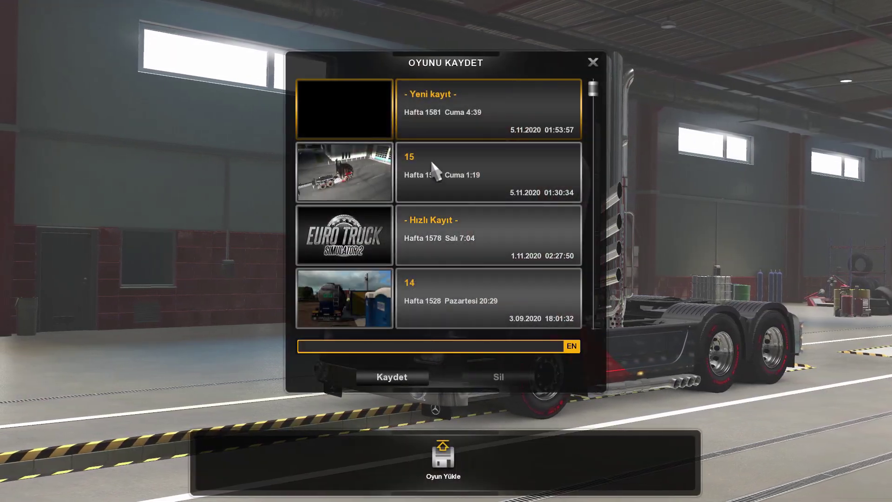
left_click(389, 376)
left_click(407, 333)
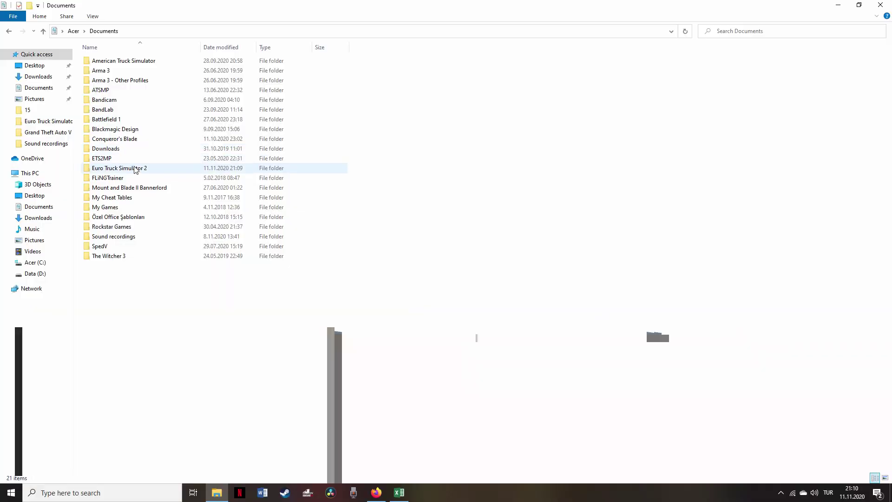
- Open save folder 15 of the player profile inside the Euro Truck Simulator 2 documents folder in File Explorer
double_click(136, 171)
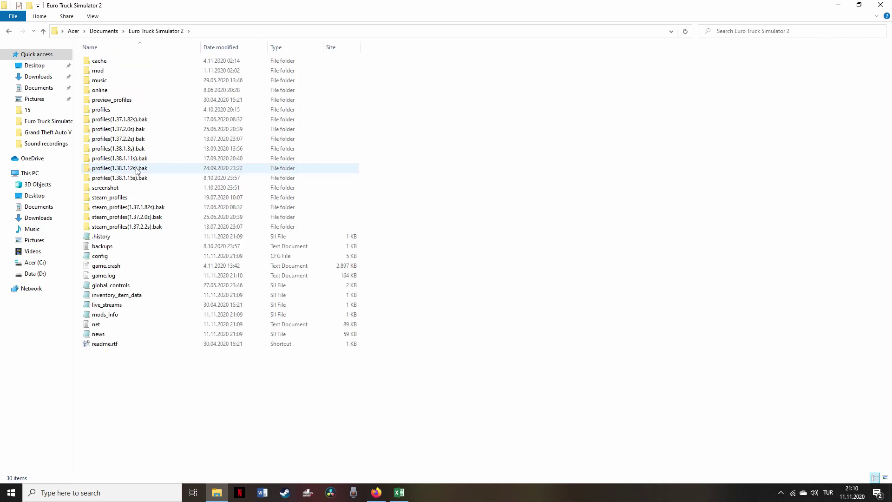
double_click(116, 111)
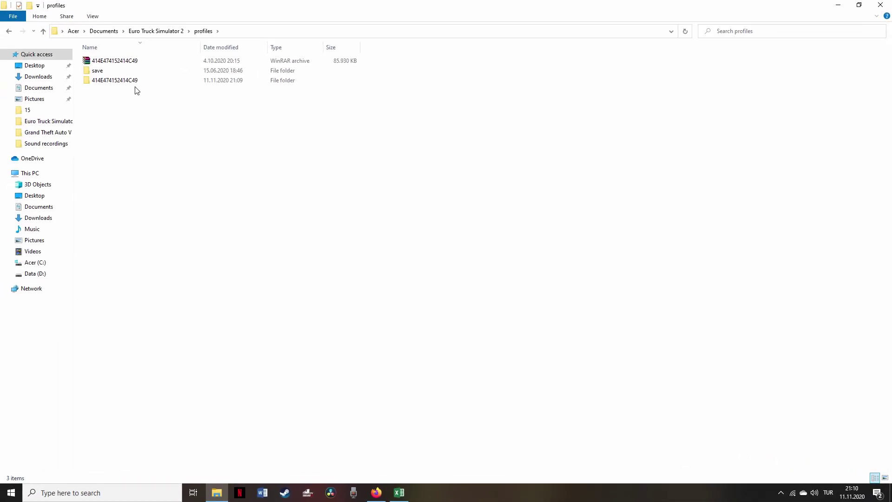
double_click(136, 83)
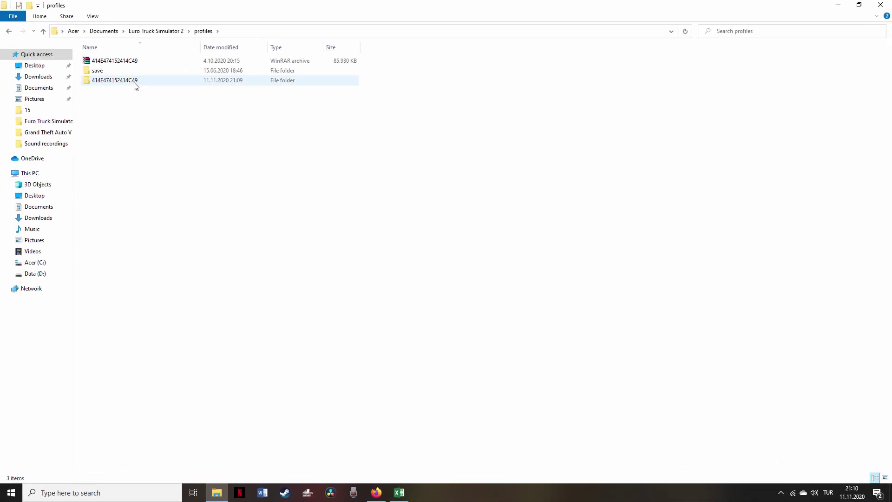
double_click(115, 63)
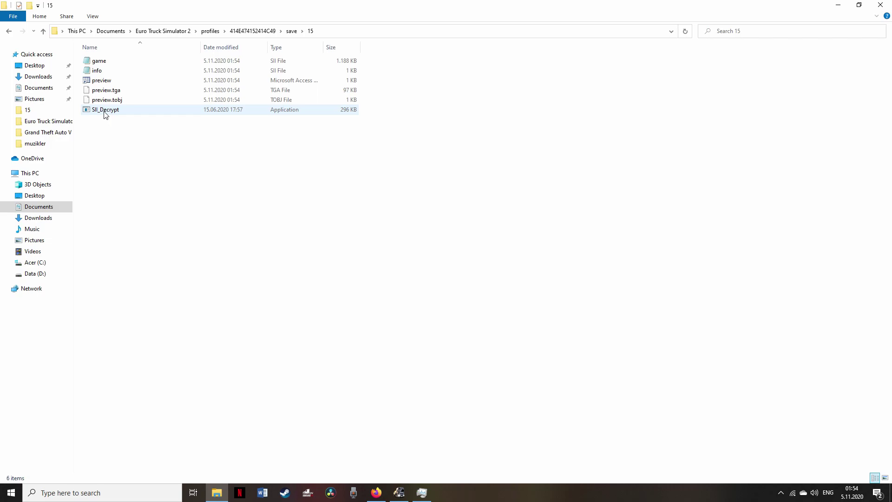
- Decrypt save 15's game file with SII_Decrypt and open it in a maximized Notepad window
left_click_drag(99, 61, 124, 111)
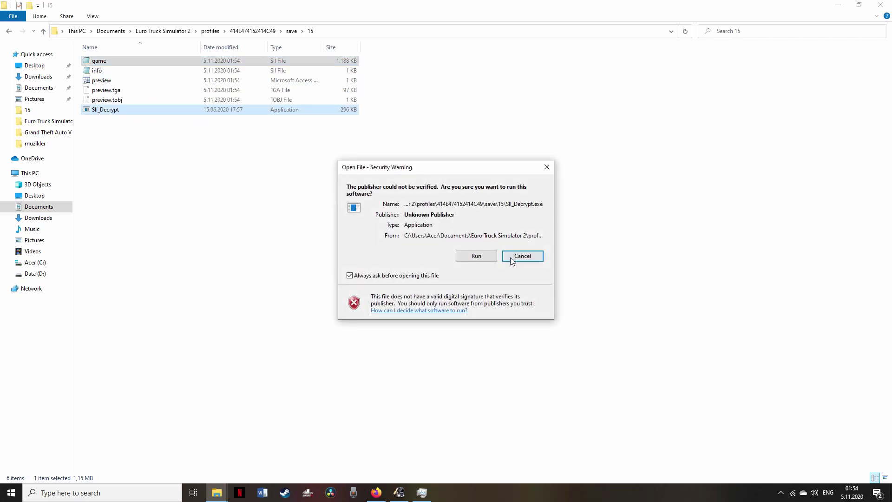
left_click(484, 256)
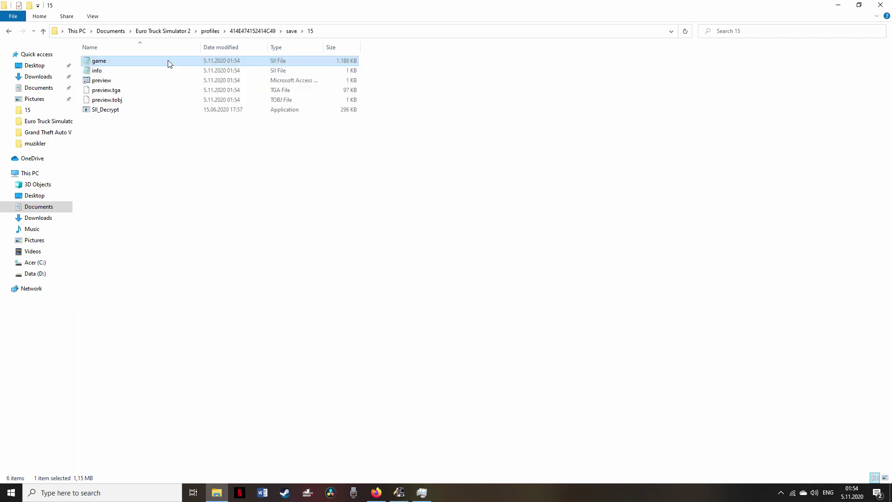
double_click(126, 63)
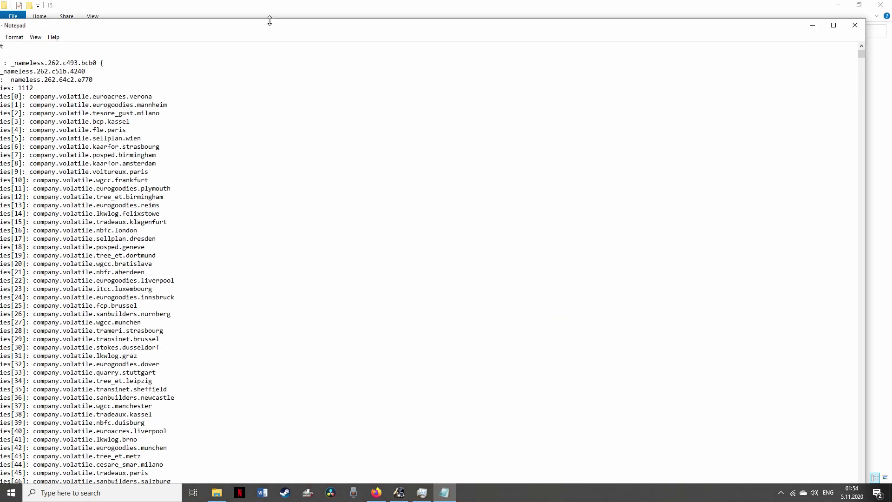
left_click_drag(273, 29, 305, 19)
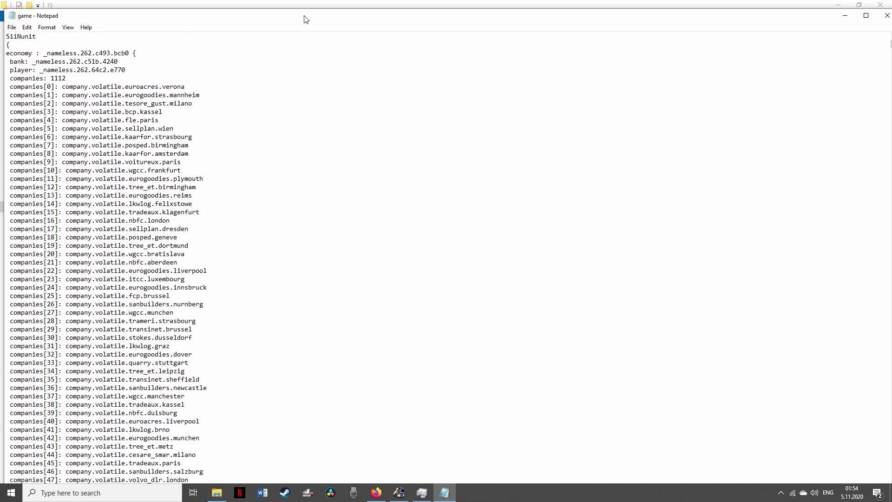
left_click(866, 16)
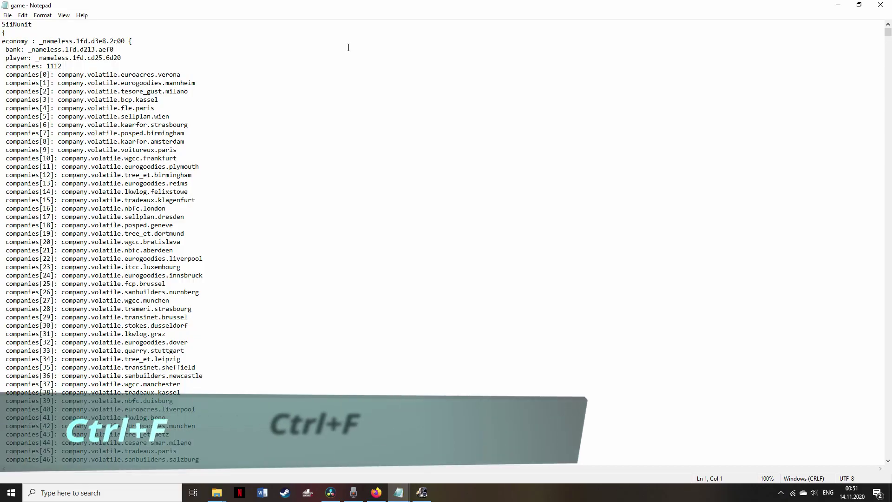
- Search the game file for "my_trailer" to locate the owned trailer's ID line
key("ctrl+f")
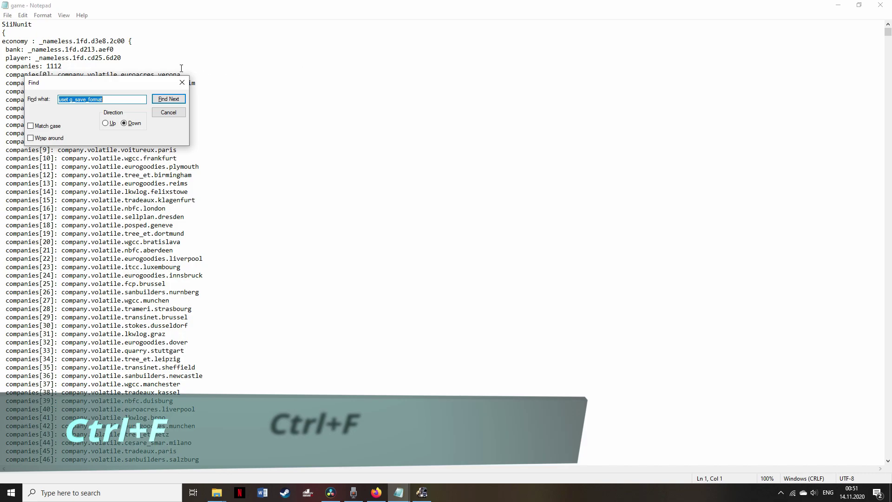
left_click_drag(133, 84, 356, 70)
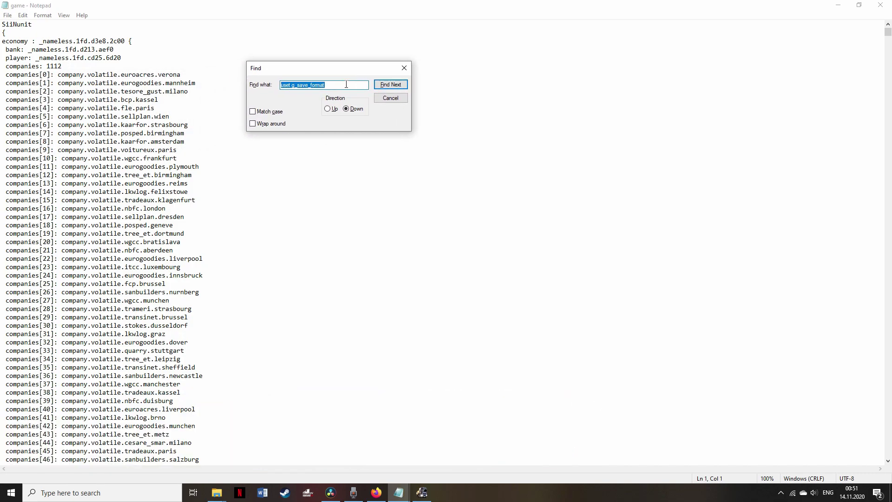
type("my")
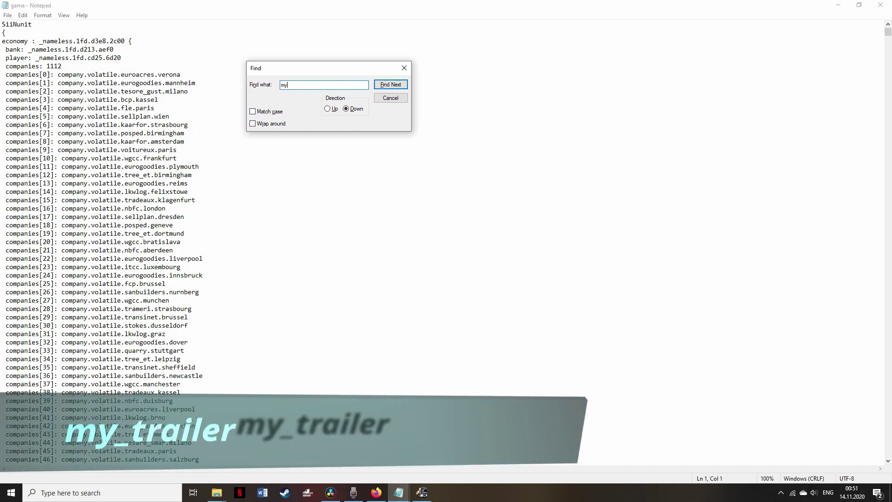
type("_trailer")
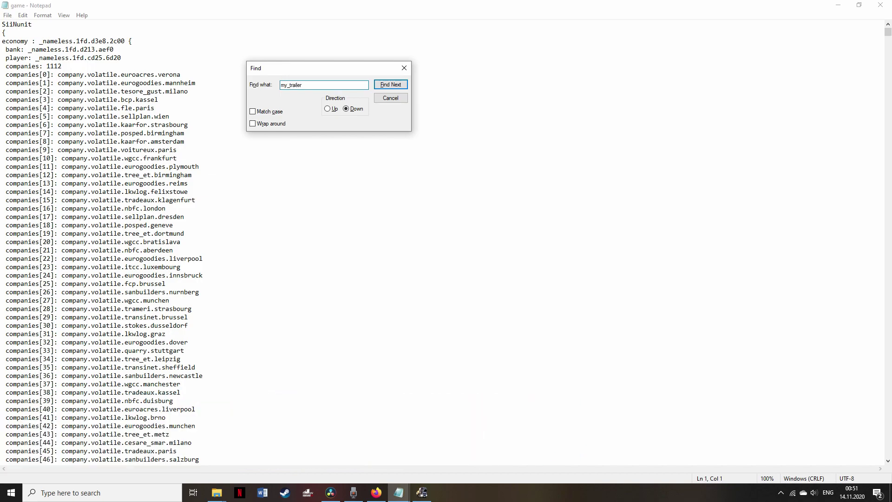
key("Return")
scroll(247, 219, "down", 6)
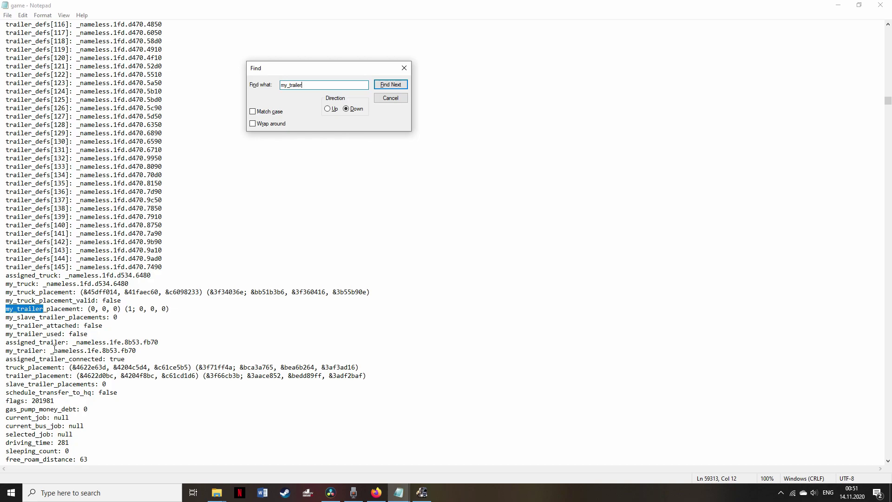
- Copy the my_trailer ID "_nameless.1fe.8b53.fb70", find its trailer block in the game file and review the accessories list
left_click_drag(51, 350, 137, 349)
key("ctrl+c")
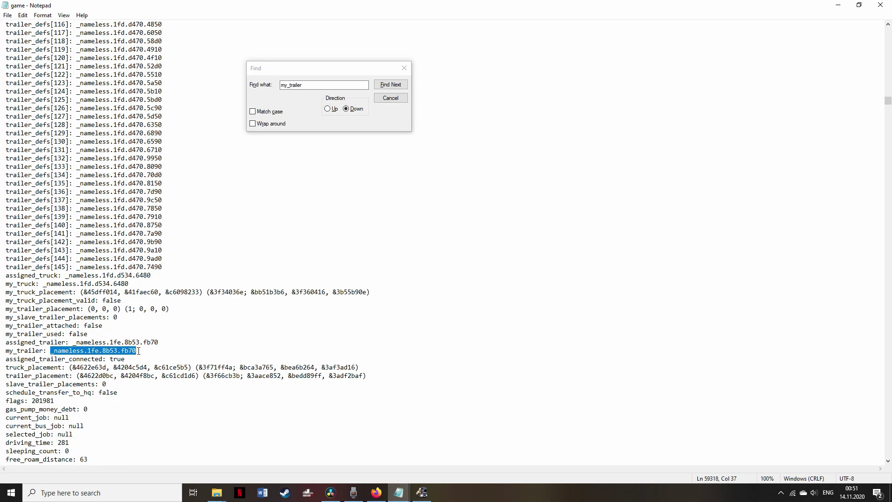
left_click(275, 86)
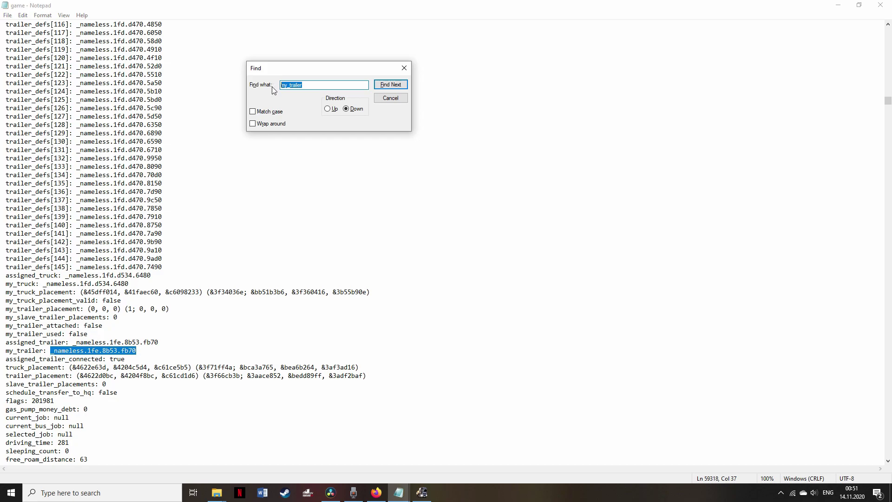
key("ctrl+v")
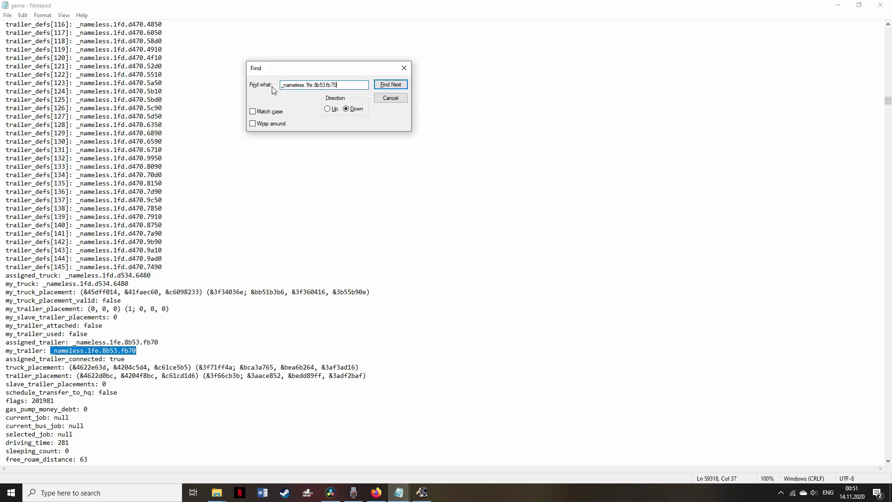
left_click(391, 85)
scroll(253, 270, "down", 6)
scroll(253, 271, "down", 7)
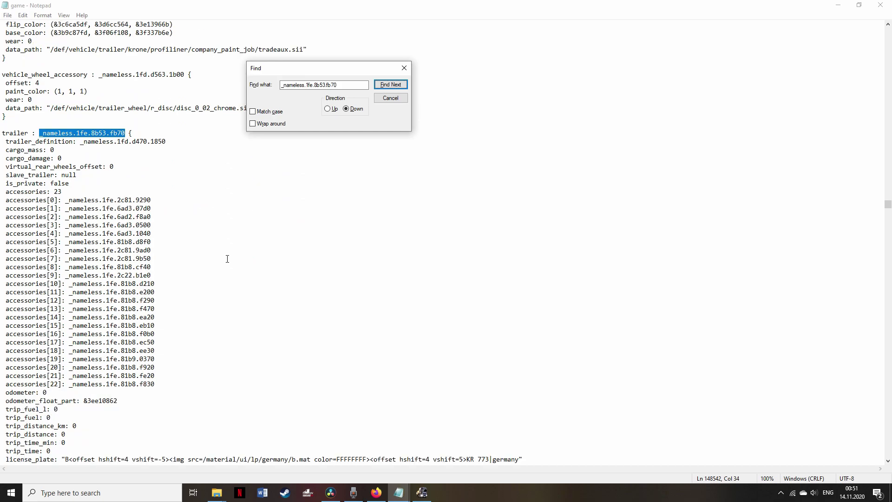
scroll(227, 259, "down", 1)
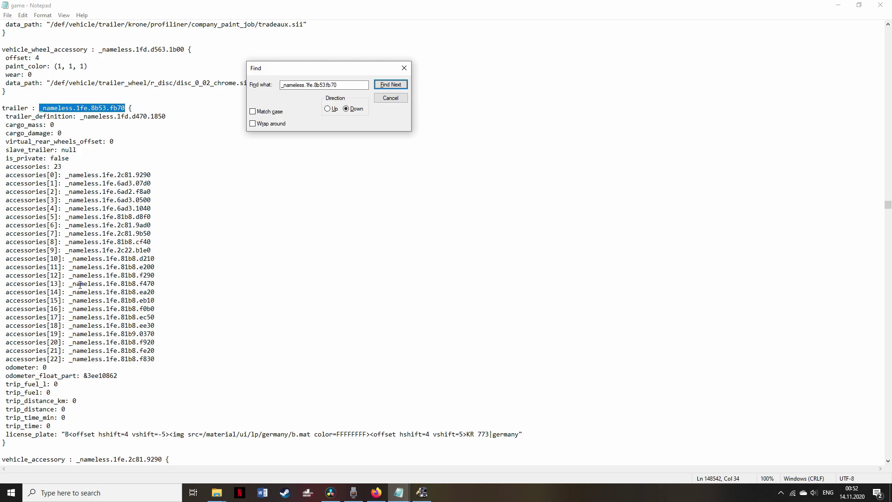
scroll(80, 285, "down", 2)
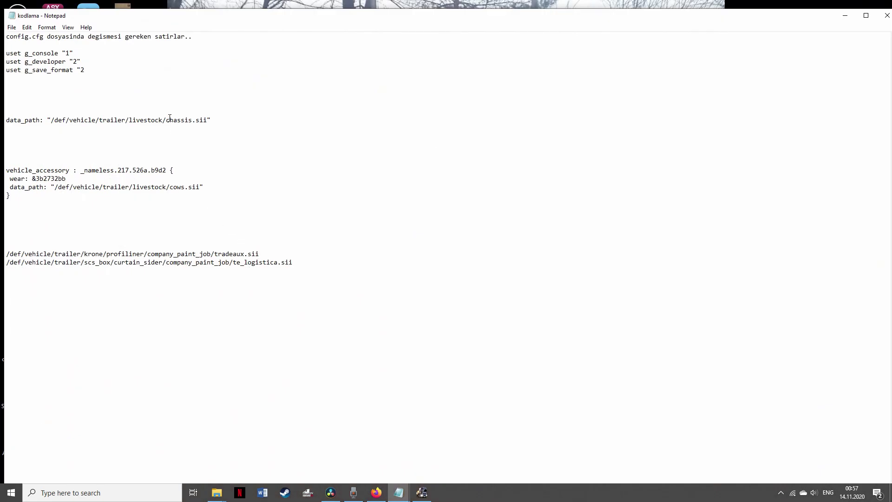
- Switch to the kodlama notes and select "chassis" in the livestock data_path line
left_click_drag(167, 120, 192, 120)
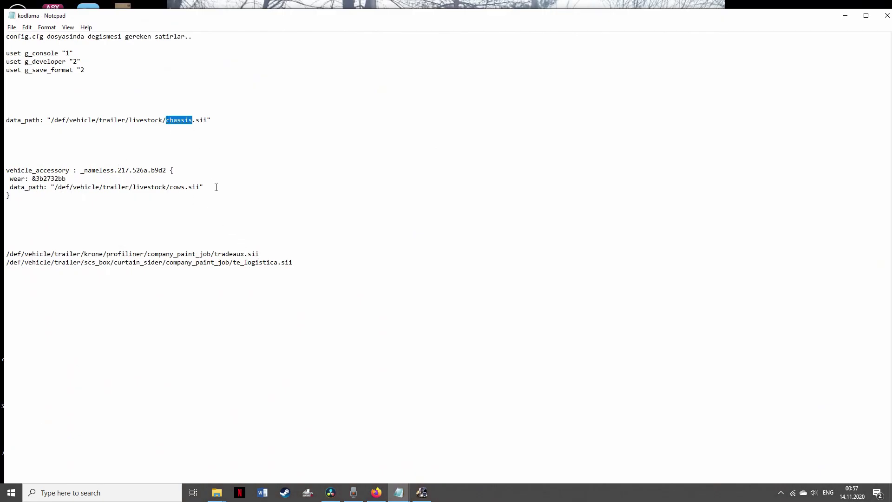